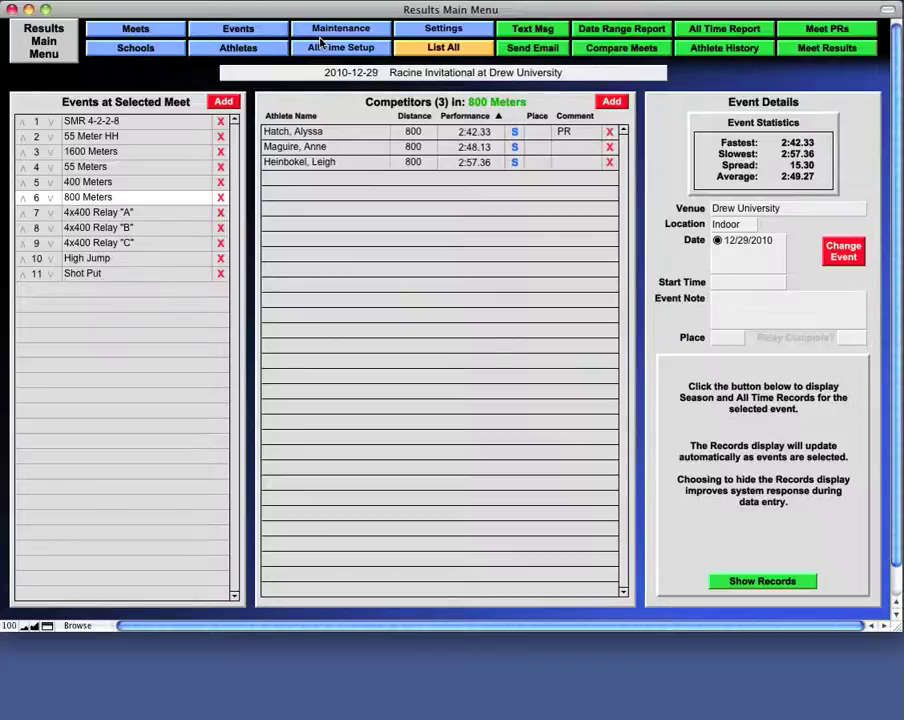
# Step: View the Metuchen Frosh/Soph meet's details in the meets setup and check the list's XC and Track/Field categories
pyautogui.click(160, 33)
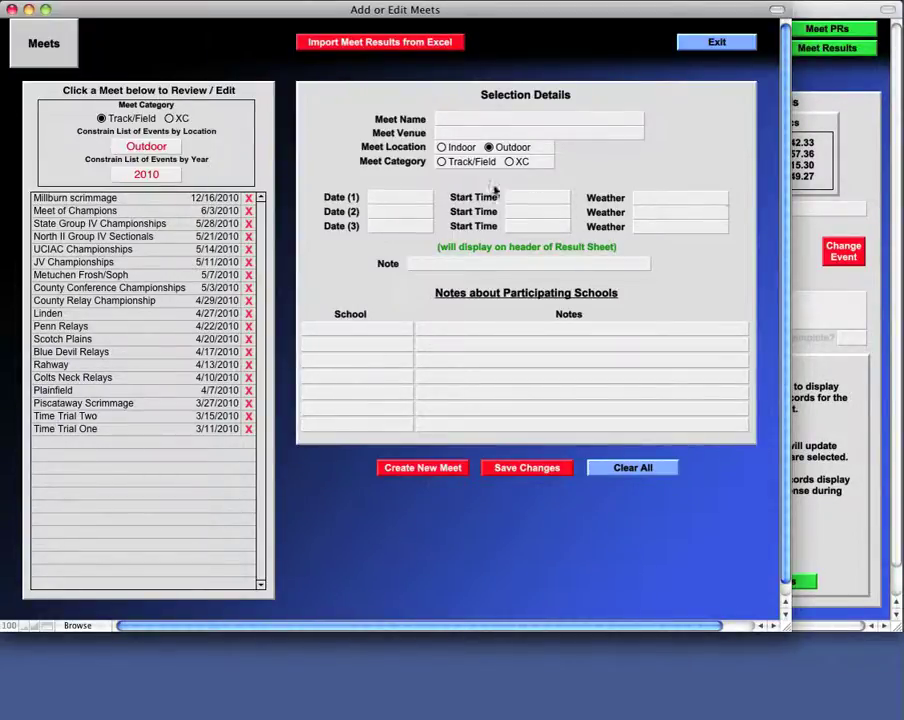
pyautogui.click(120, 276)
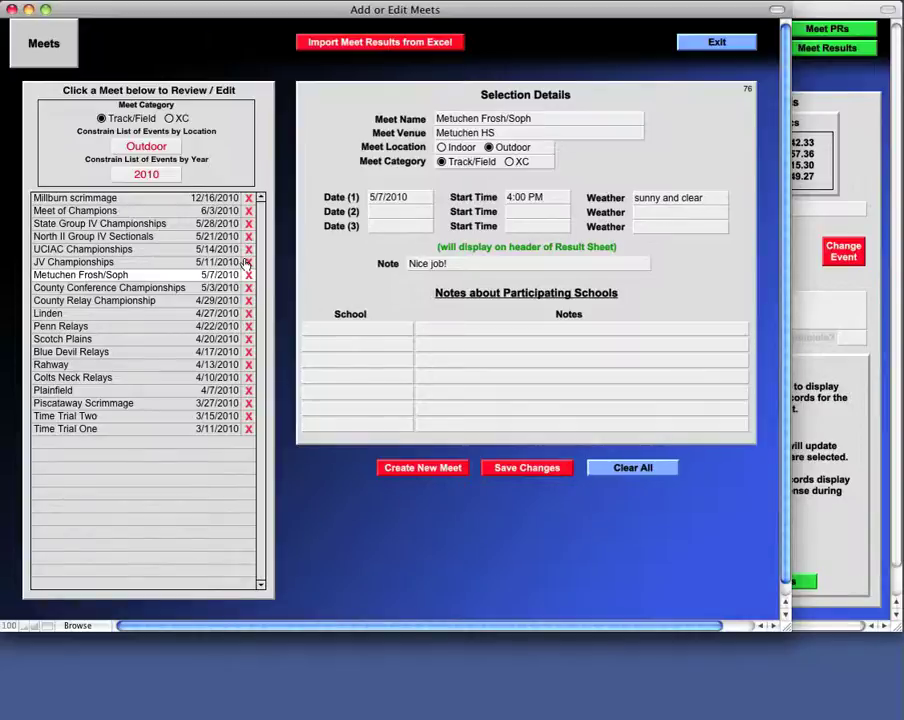
pyautogui.click(171, 118)
pyautogui.click(110, 118)
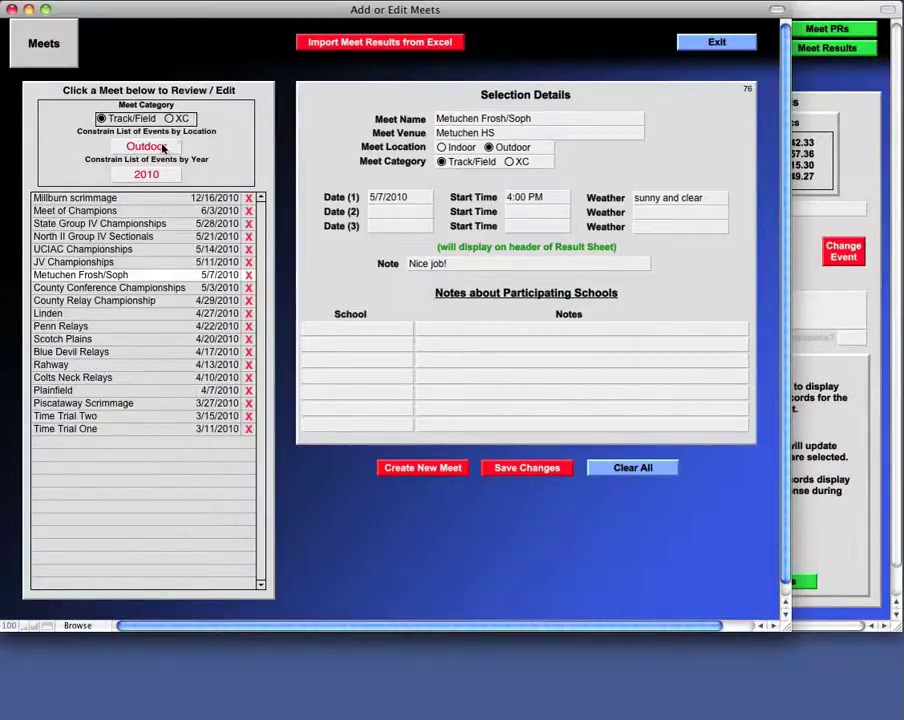
# Step: Try the meet list's Indoor and Outdoor location filters and look through its year options, closing the meets setup
pyautogui.click(162, 148)
pyautogui.click(130, 158)
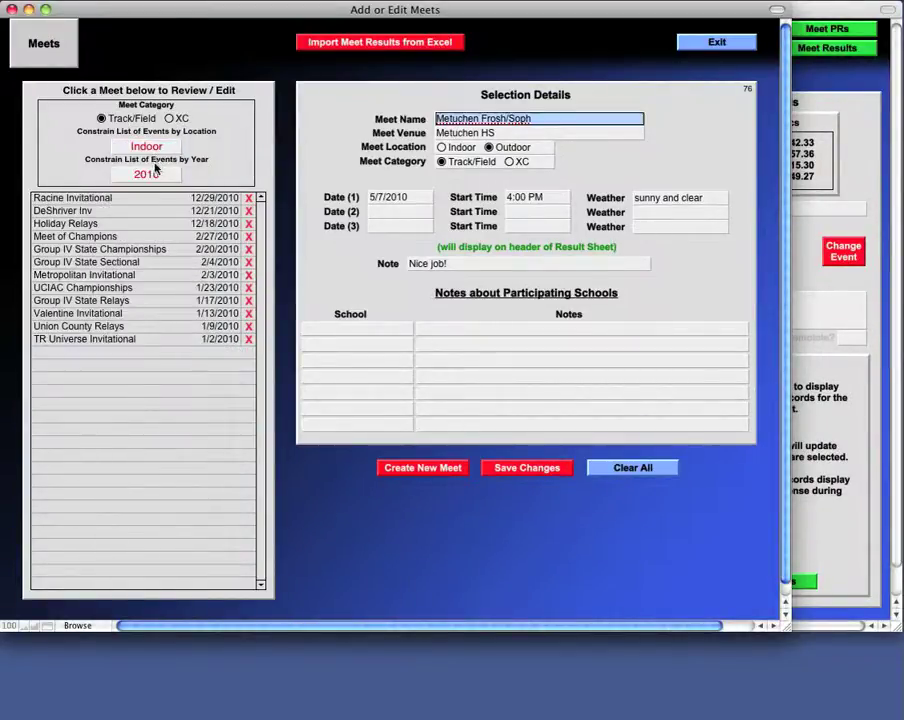
pyautogui.click(152, 148)
pyautogui.click(135, 173)
pyautogui.click(165, 175)
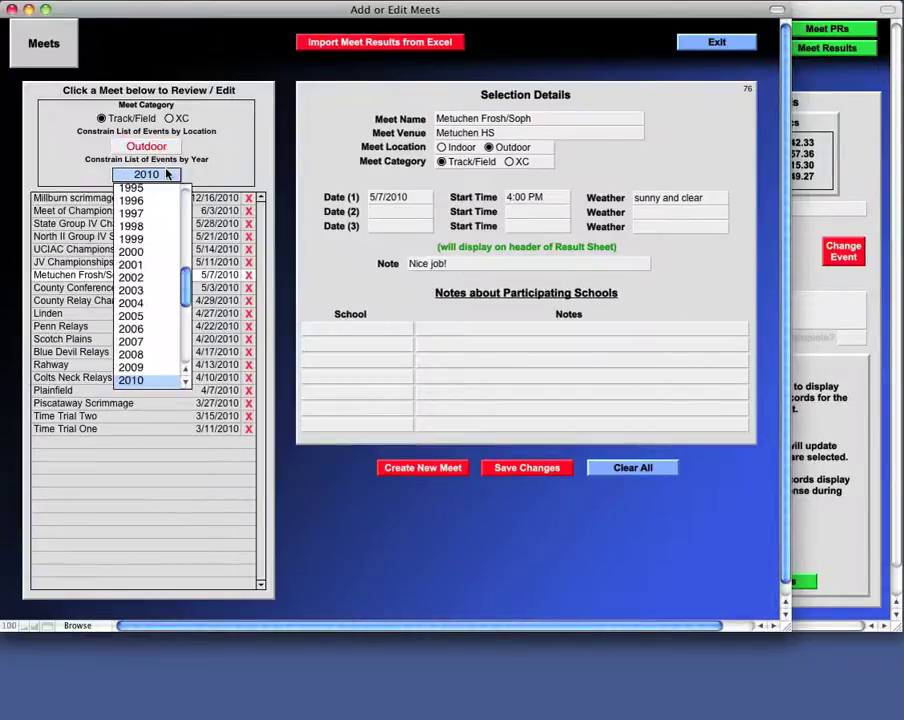
pyautogui.click(202, 178)
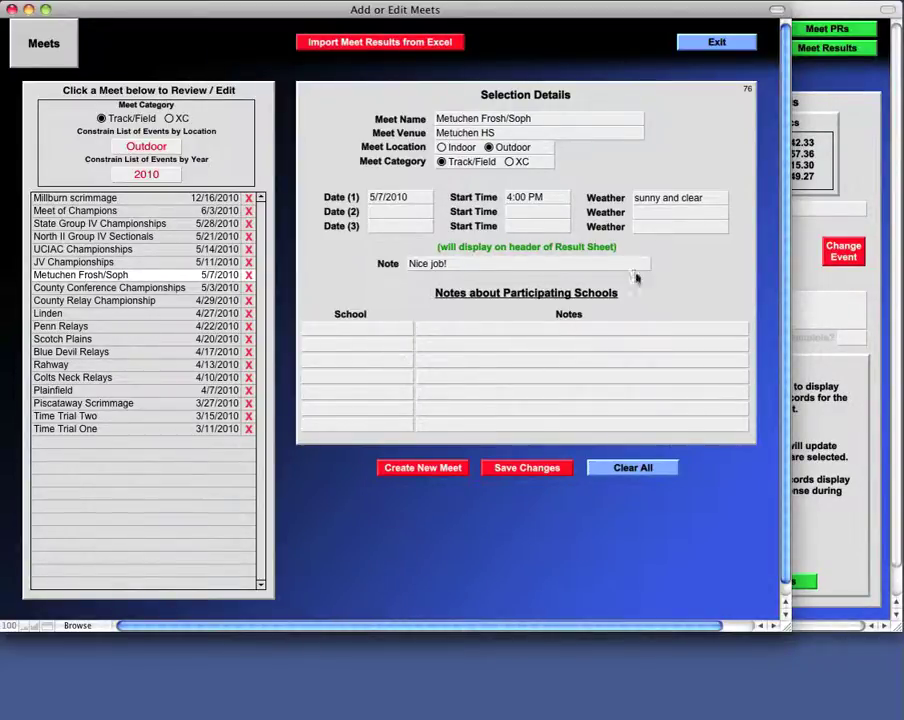
pyautogui.click(716, 41)
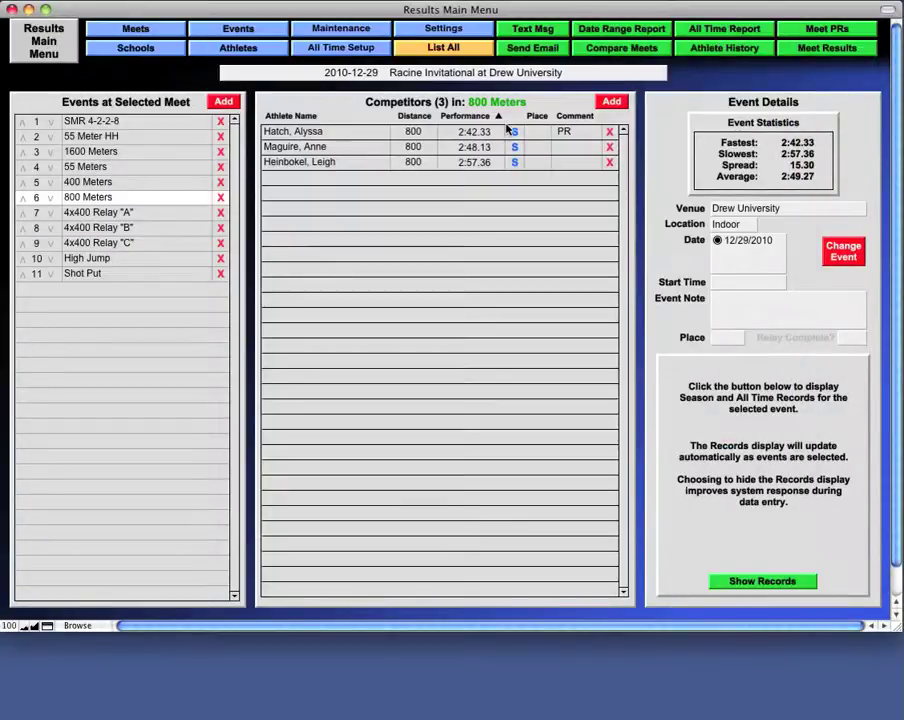
# Step: View the details of the outdoor Frosh Pole Vault (Team) and Frosh Pole Vault events in the custom events setup
pyautogui.click(234, 30)
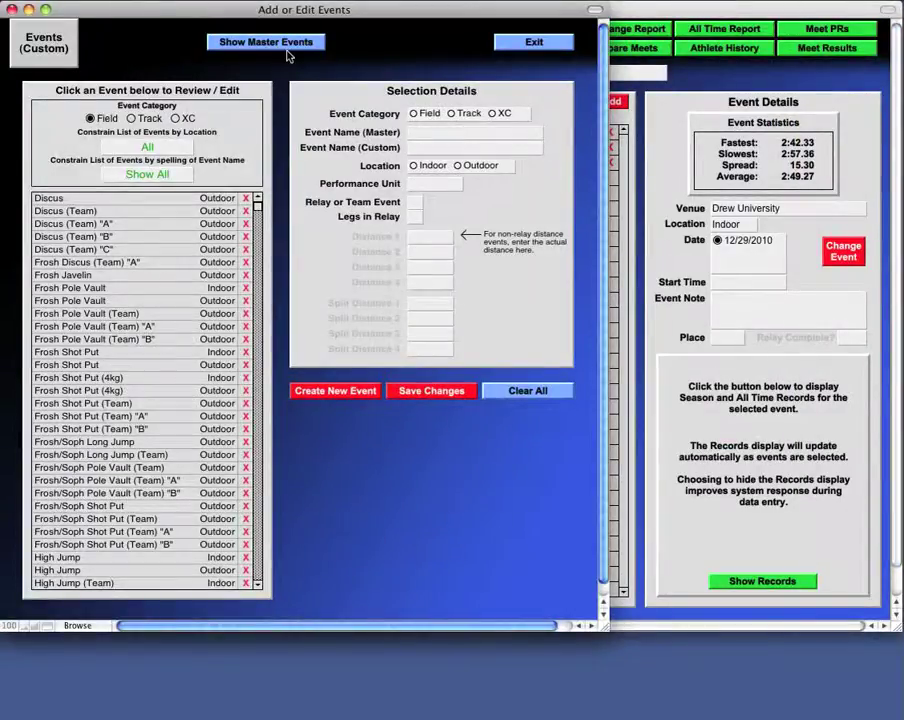
pyautogui.click(121, 313)
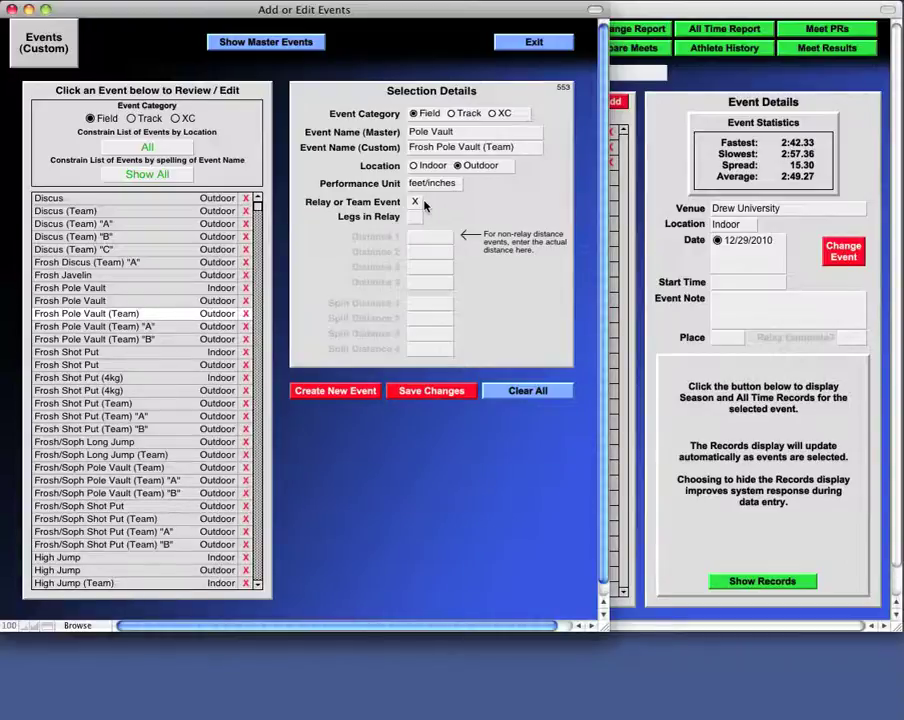
pyautogui.click(76, 302)
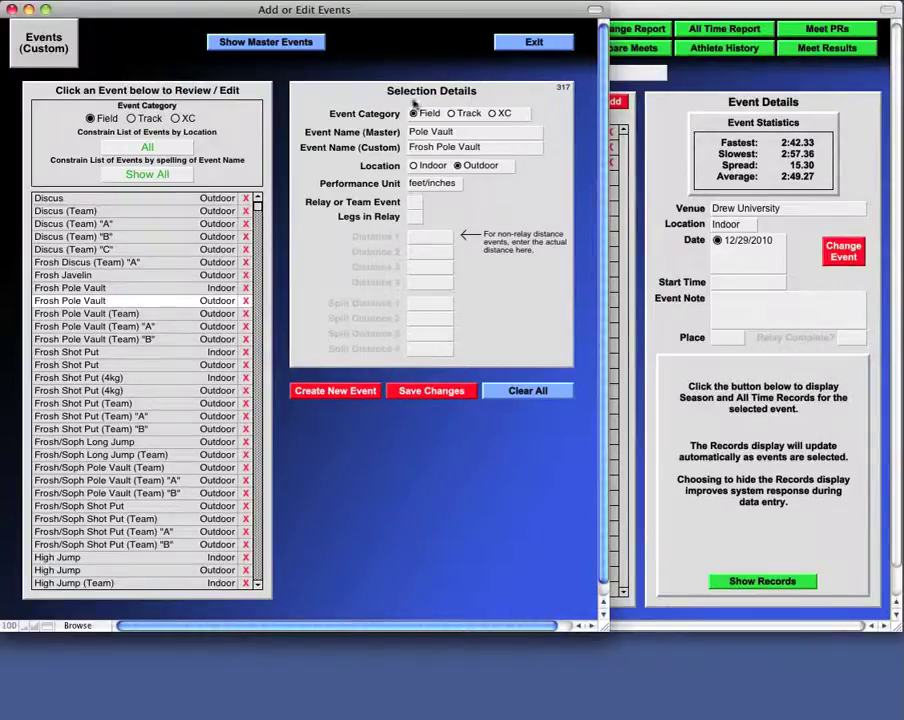
pyautogui.click(536, 44)
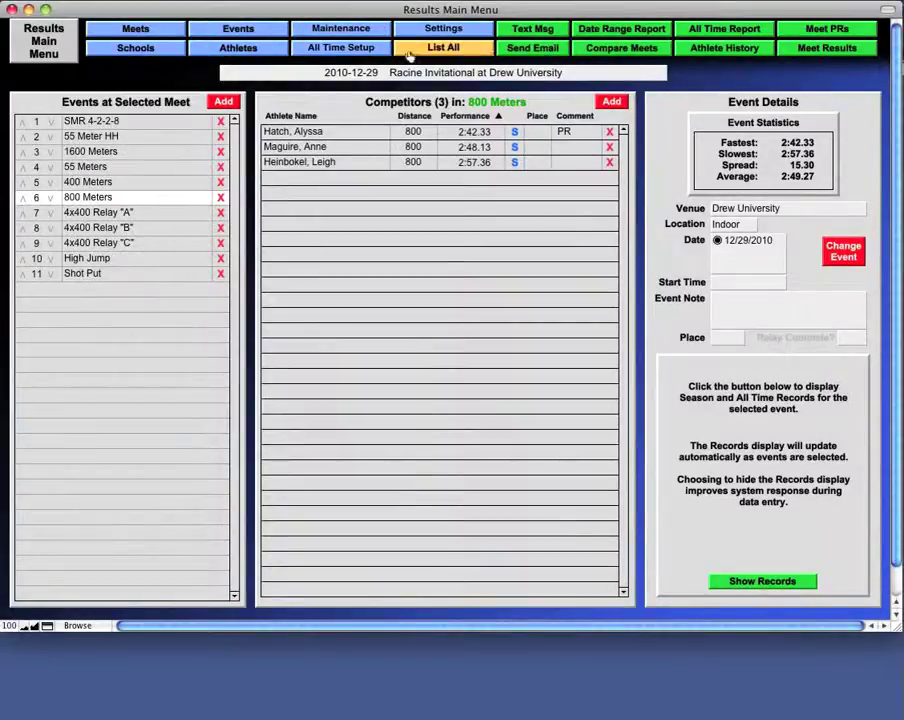
# Step: Review the athlete list in the athletes setup, sorted in descending order by name and by grade
pyautogui.click(279, 52)
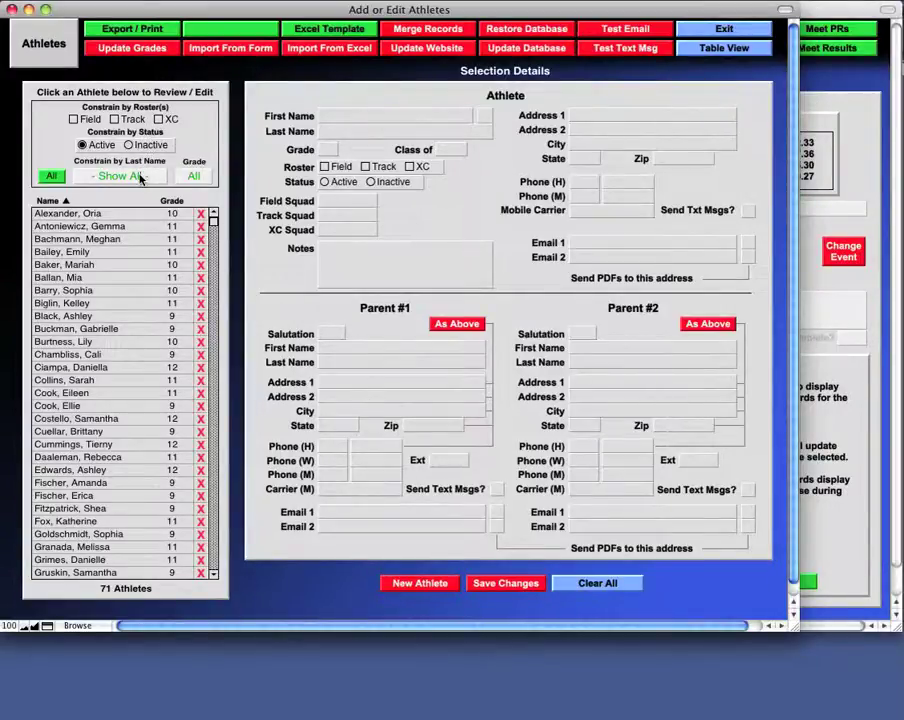
pyautogui.click(55, 203)
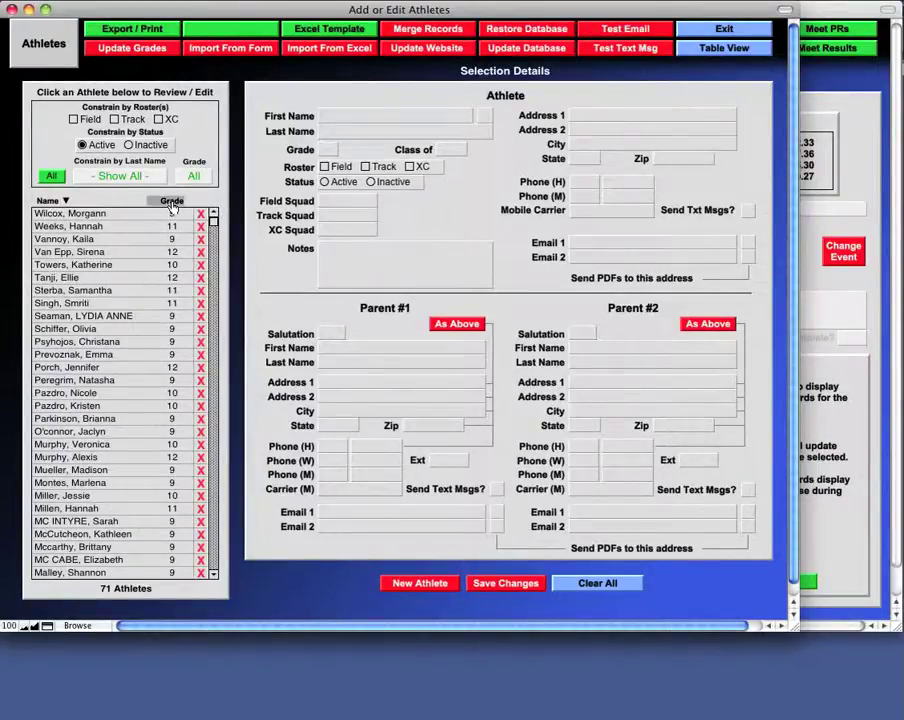
pyautogui.click(172, 203)
pyautogui.click(172, 203)
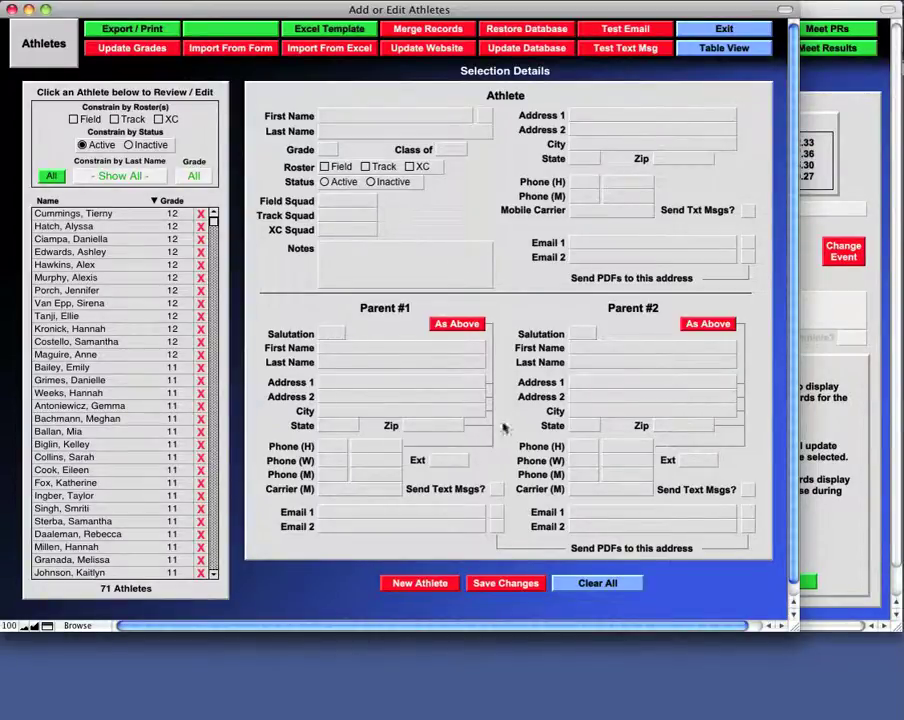
pyautogui.click(742, 30)
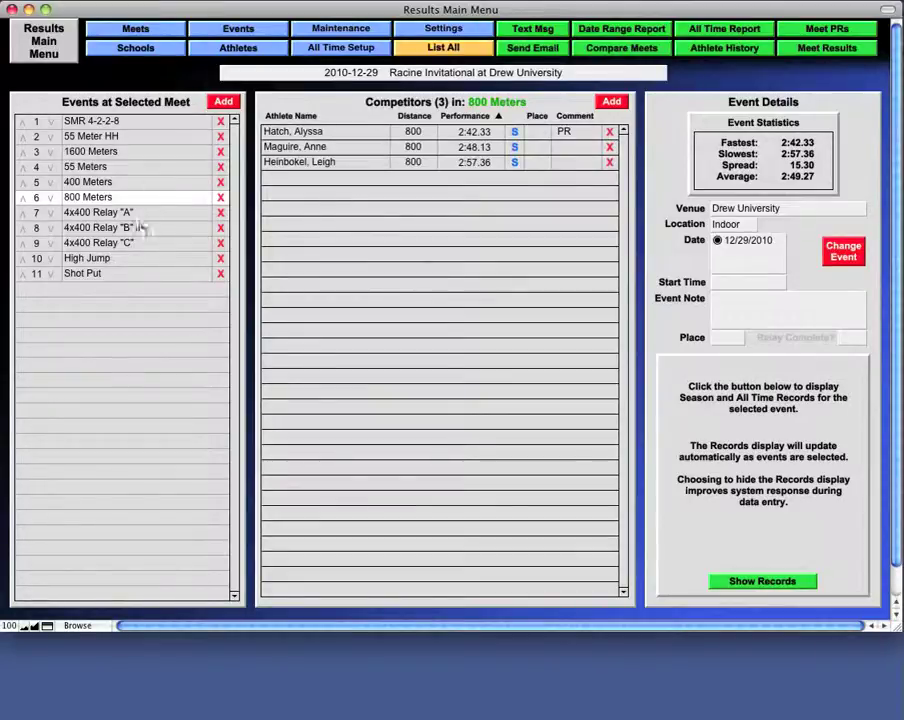
# Step: Add the 200 Meters track event, dated 12/29/2010, to the Racine Invitational meet
pyautogui.click(223, 101)
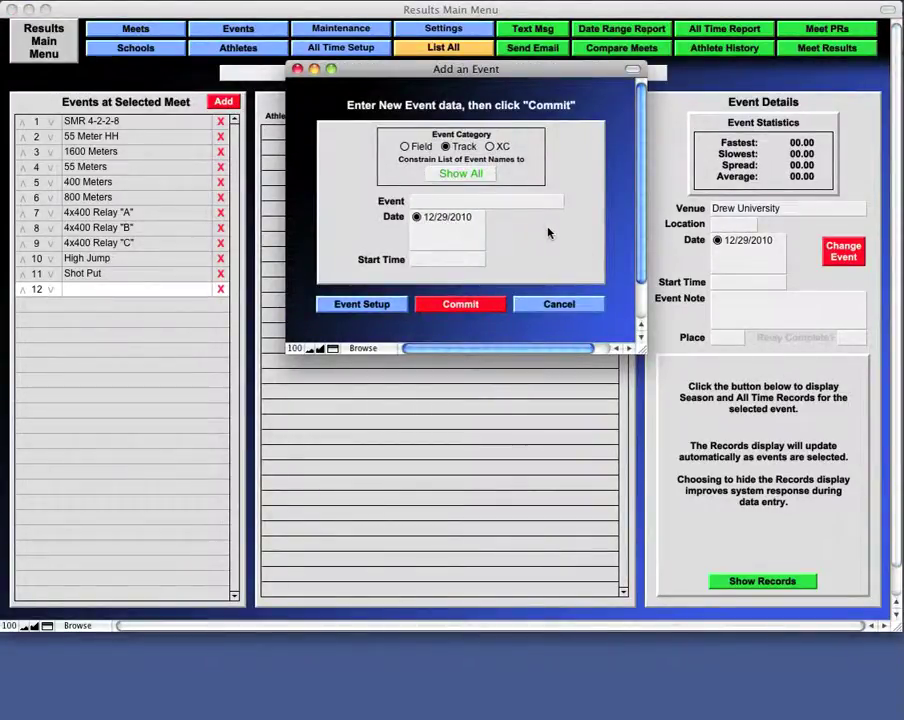
pyautogui.click(530, 202)
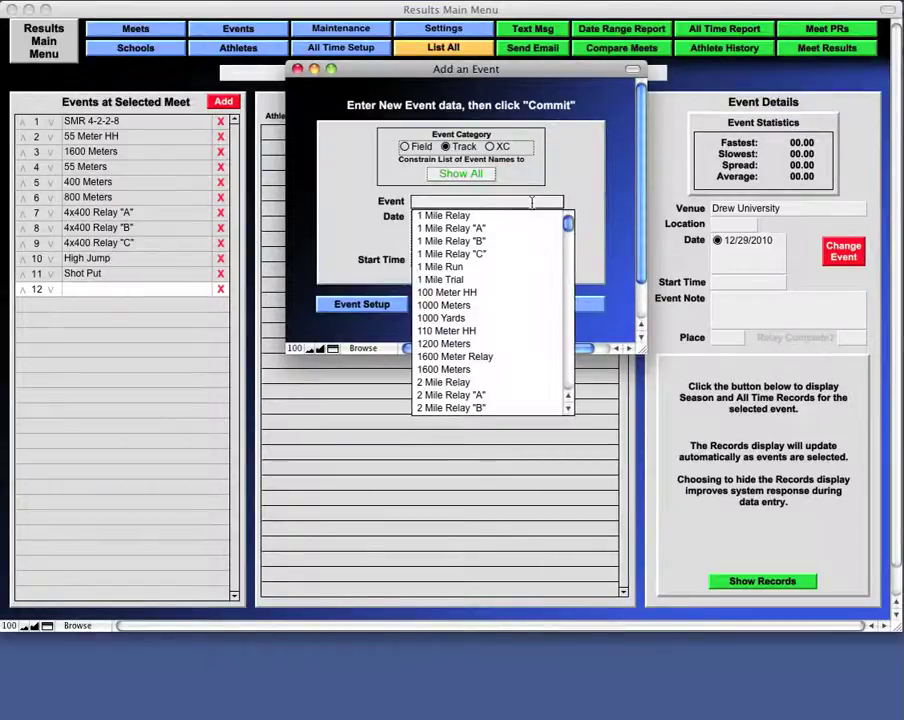
pyautogui.moveTo(568, 226)
pyautogui.mouseDown()
pyautogui.moveTo(568, 346)
pyautogui.moveTo(567, 236)
pyautogui.mouseUp()
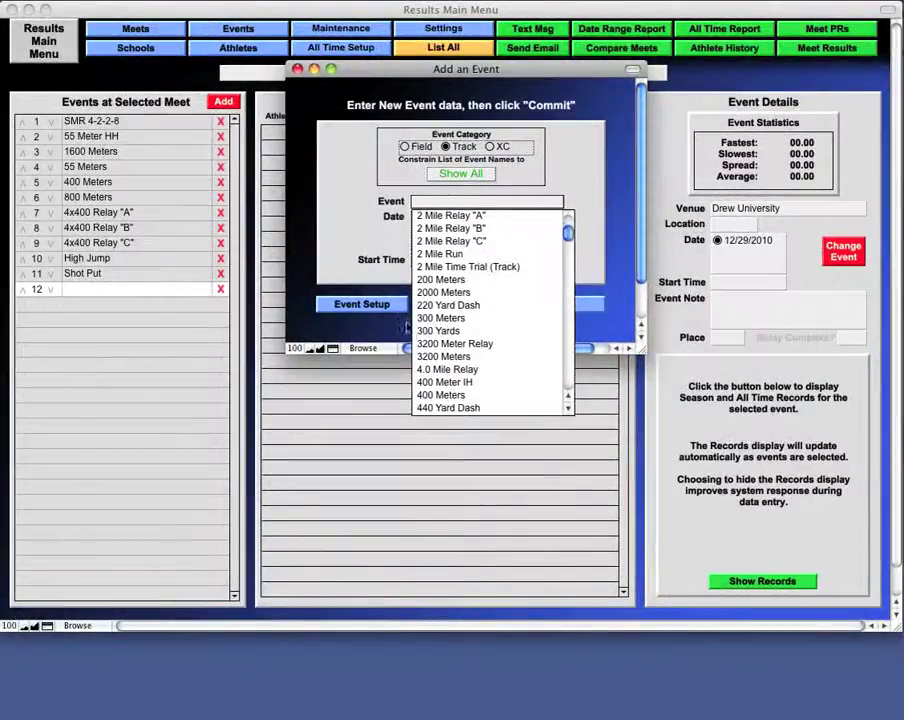
pyautogui.click(440, 280)
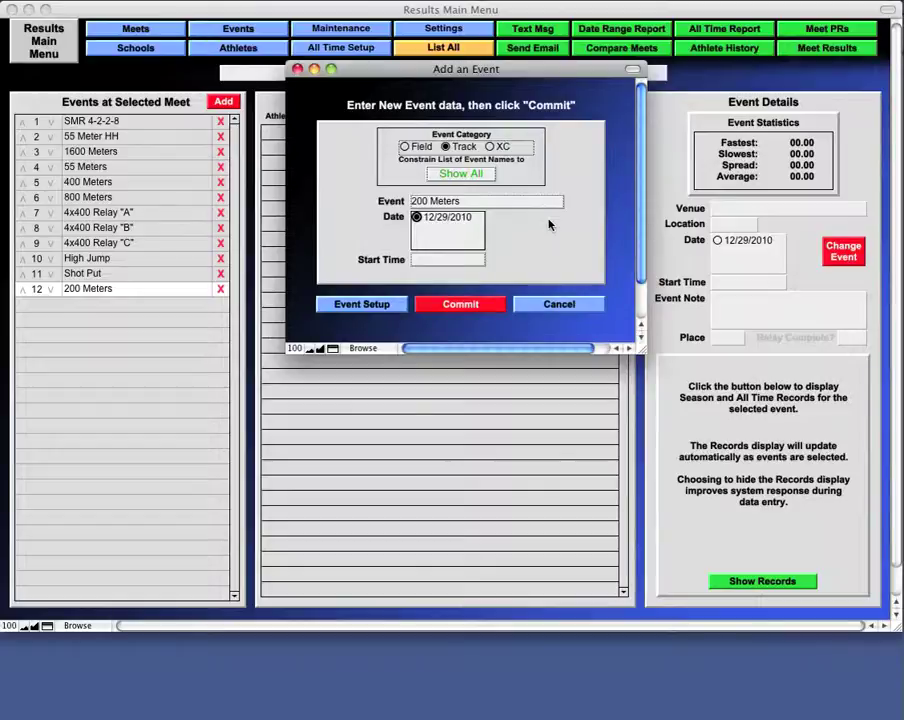
pyautogui.click(481, 306)
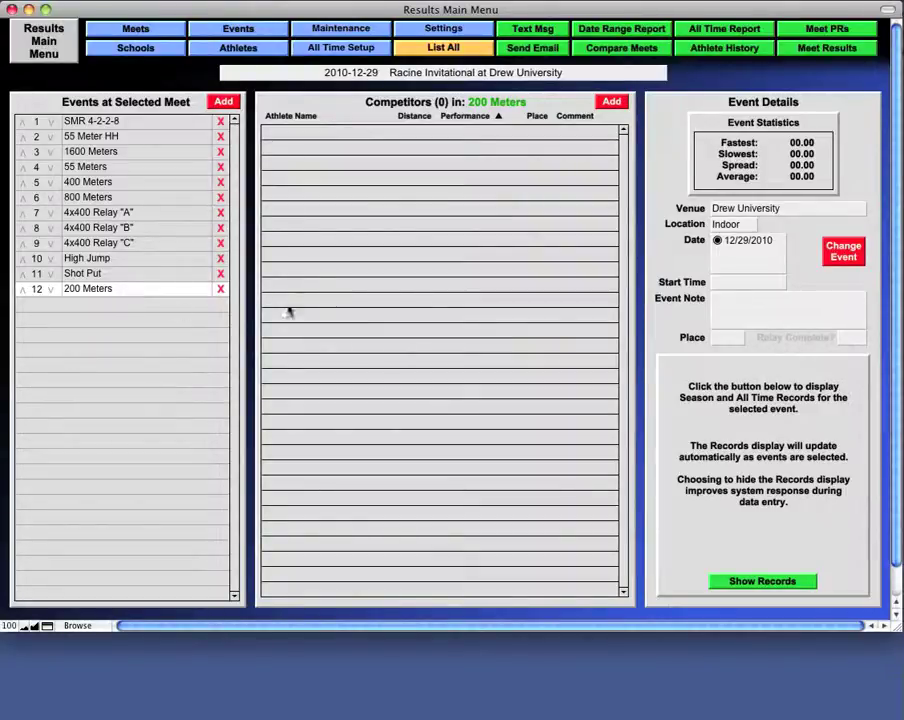
# Step: Add a competitor to the 200 Meters event and enter the athlete's name
pyautogui.click(611, 103)
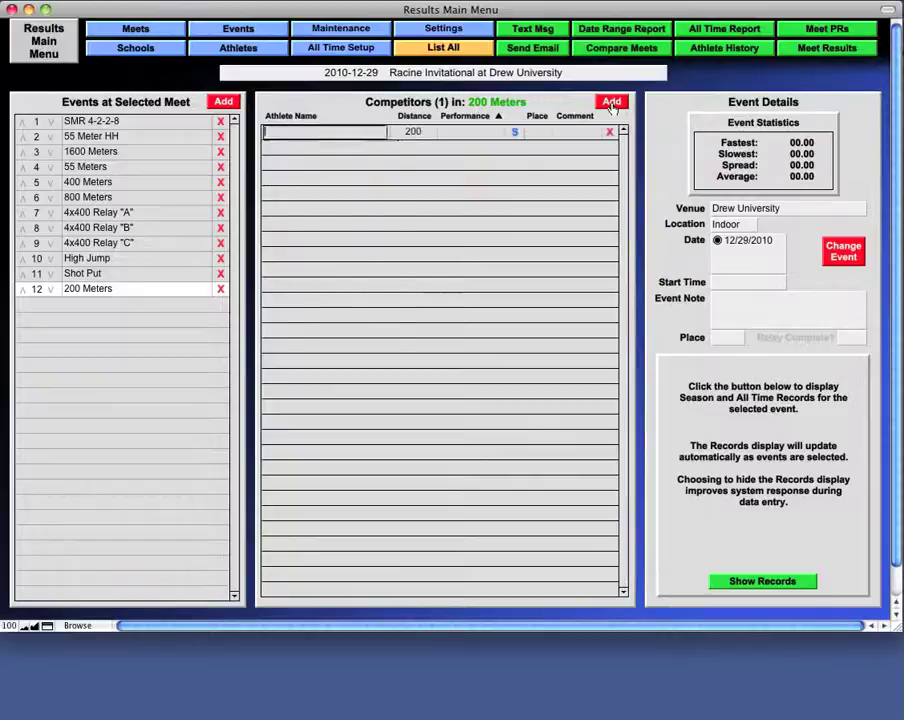
pyautogui.moveTo(390, 152)
pyautogui.mouseDown()
pyautogui.moveTo(392, 222)
pyautogui.moveTo(392, 152)
pyautogui.mouseUp()
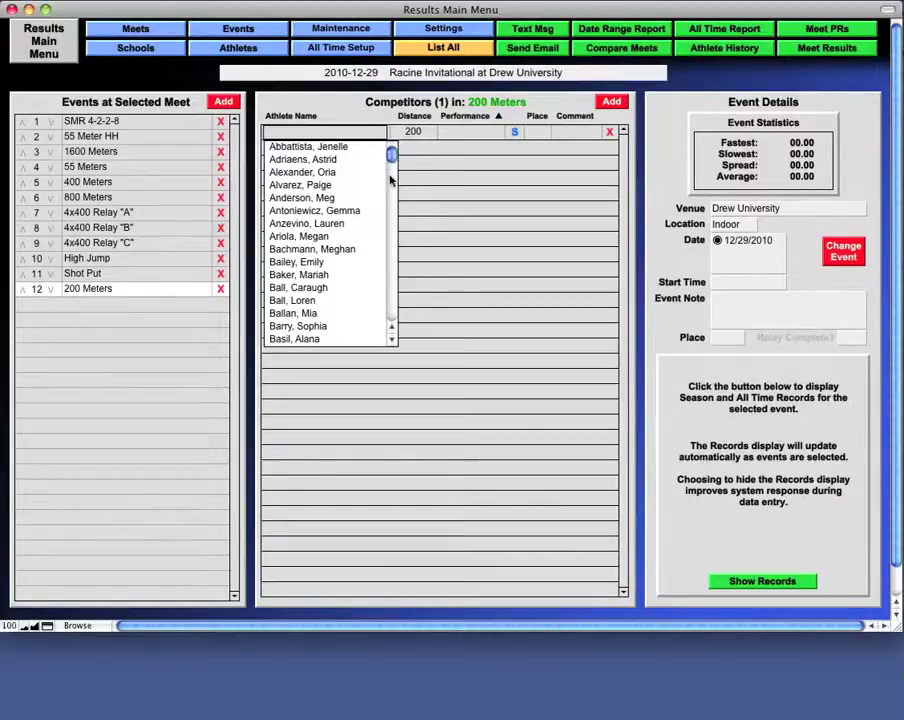
pyautogui.click(281, 133)
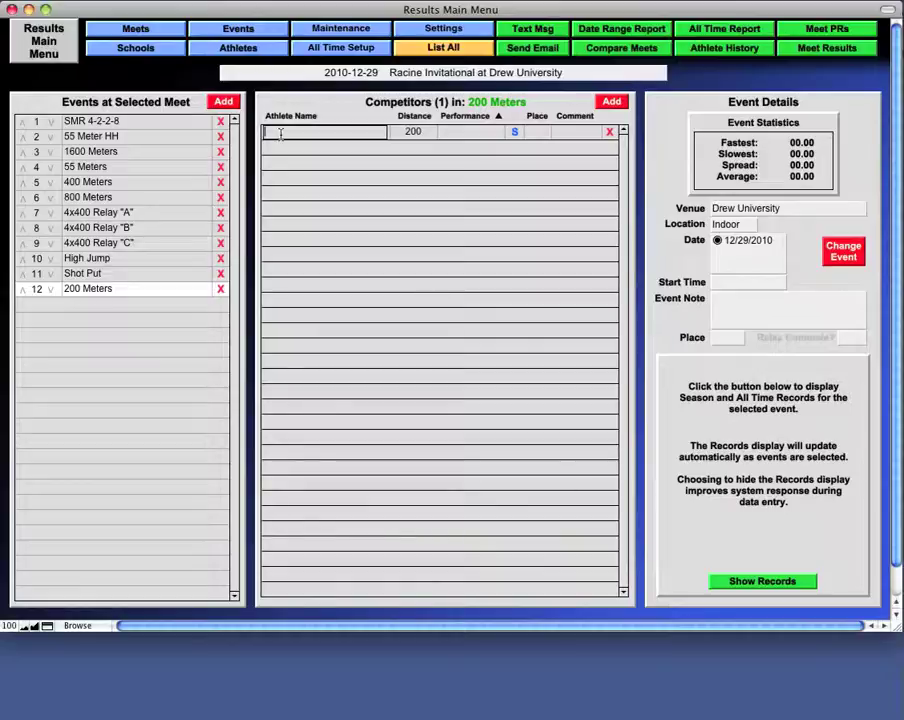
pyautogui.write('Doe, Jane')
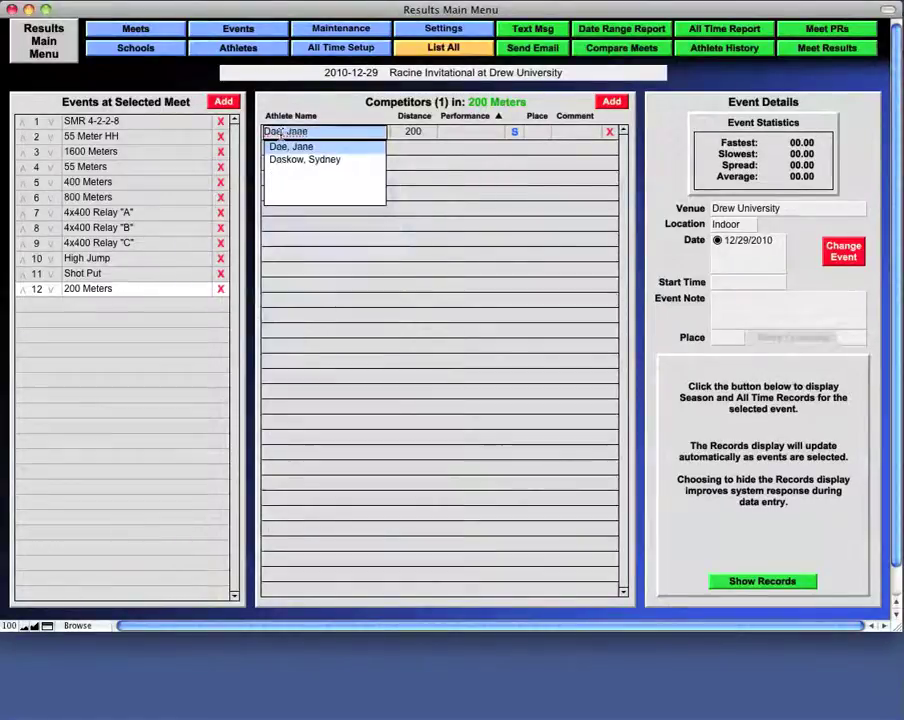
pyautogui.press('Return')
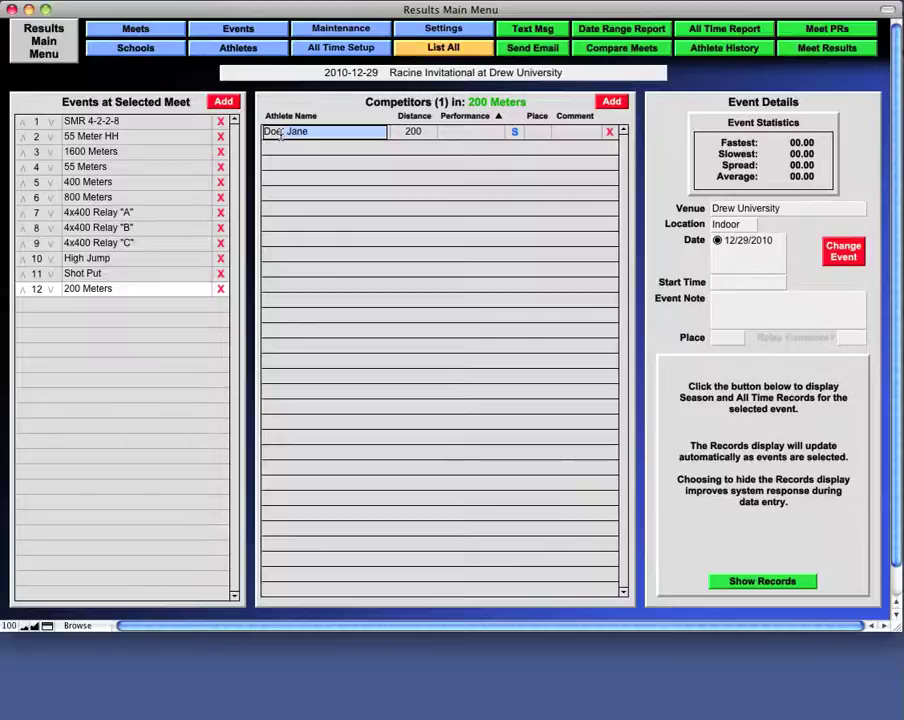
# Step: Enter a performance of 30.20 and place 3 for the 200 Meters competitor, and show the comment options
pyautogui.click(436, 432)
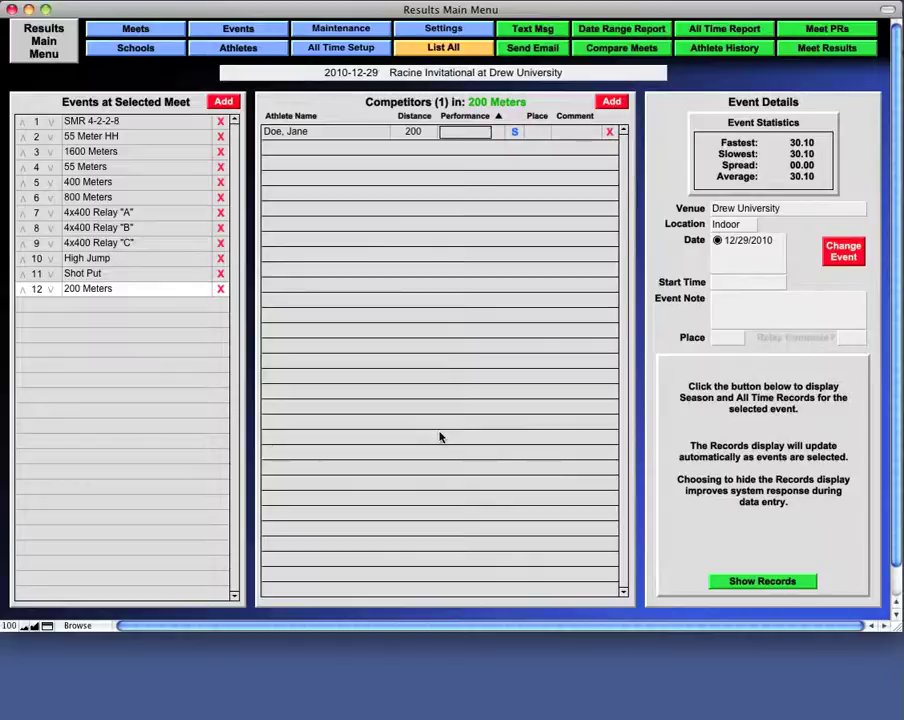
pyautogui.write('3020')
pyautogui.press('Tab')
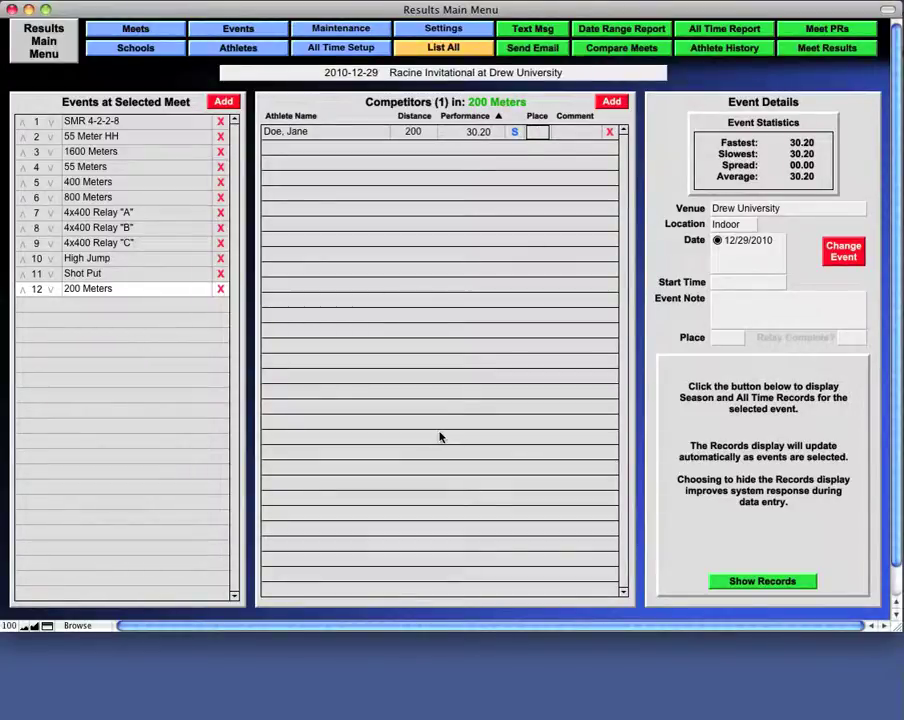
pyautogui.write('3')
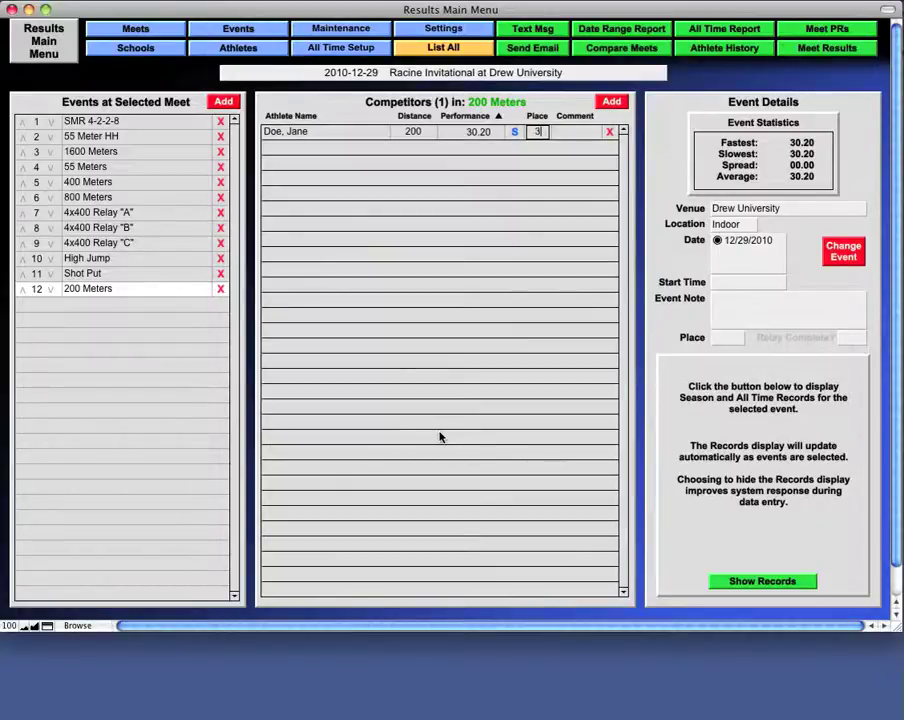
pyautogui.press('Tab')
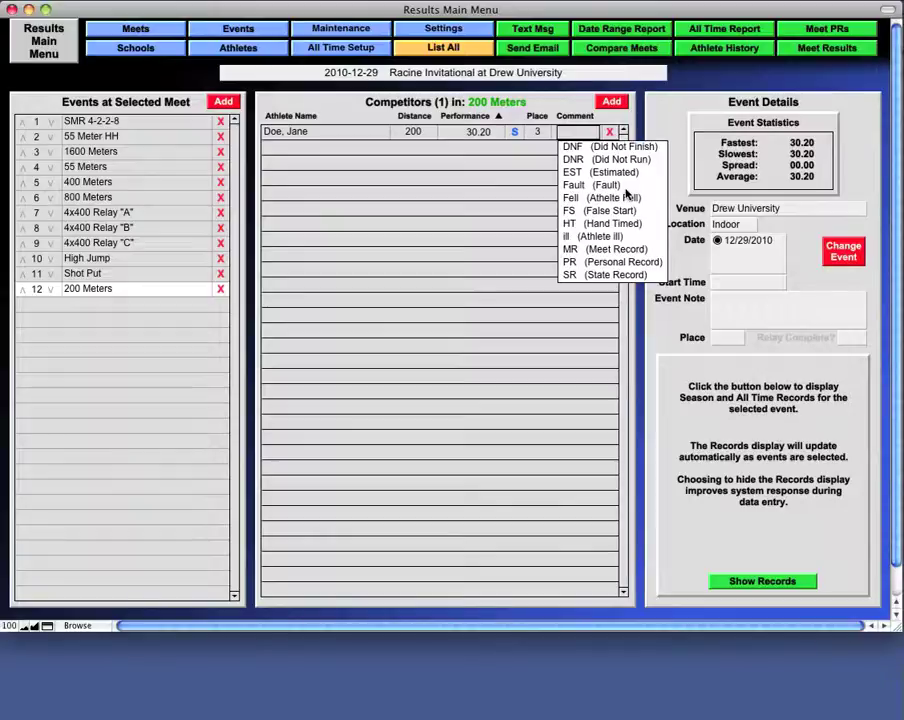
# Step: Create the Racine Invitational's meet results report without the All Time List calculation, review it and close it
pyautogui.click(826, 48)
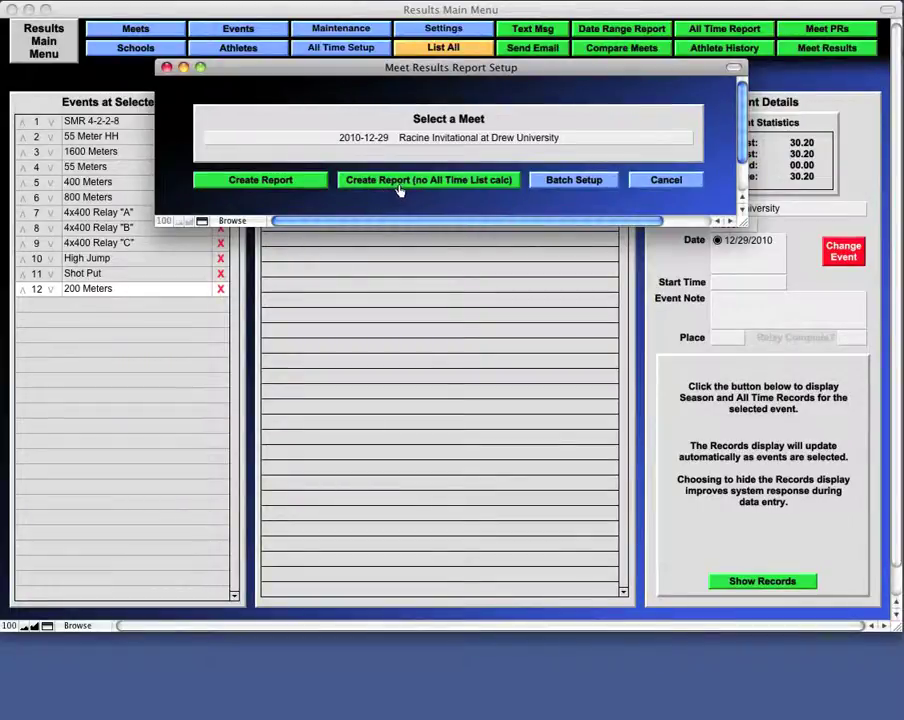
pyautogui.click(491, 185)
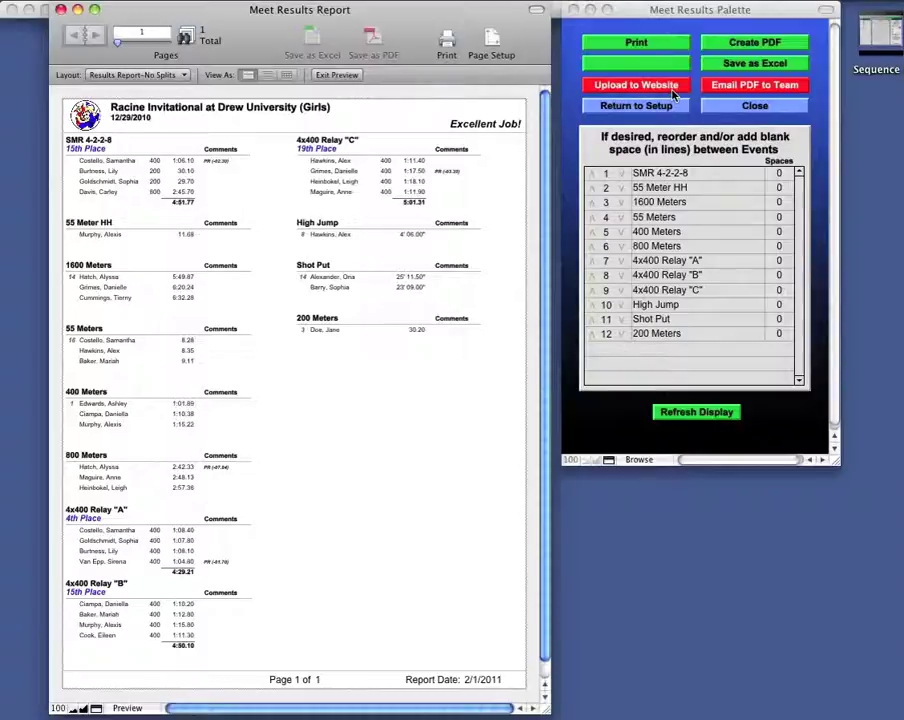
pyautogui.click(755, 105)
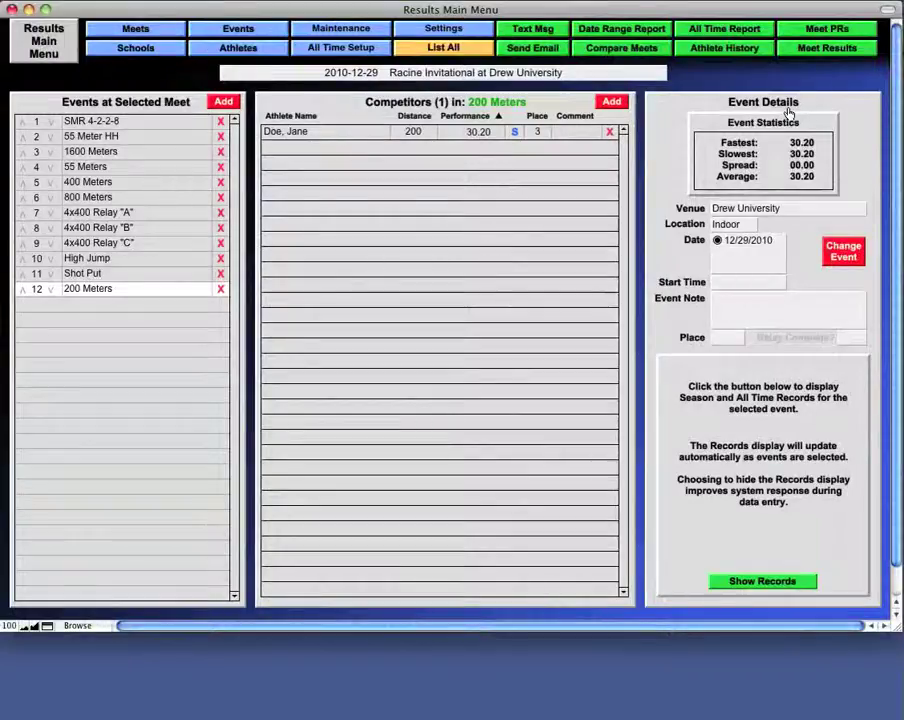